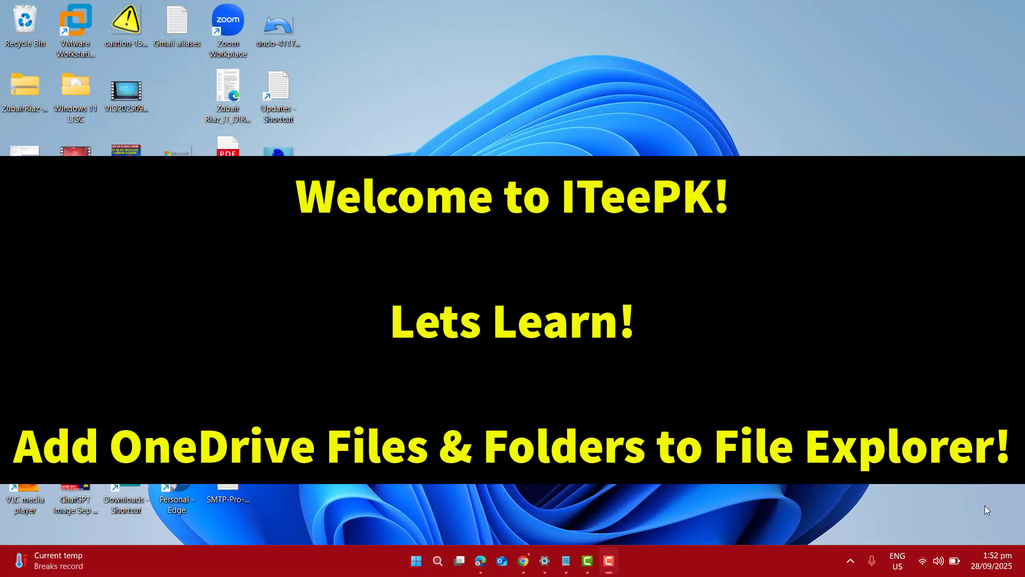
Step: Launch File Explorer by searching 'file explorer' from the taskbar
click(438, 560)
text(file explorer)
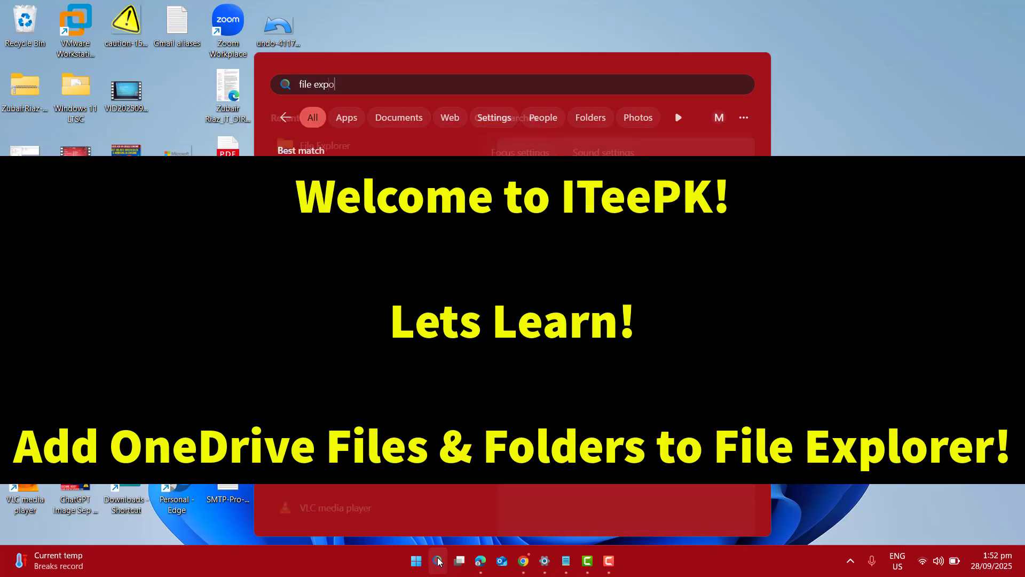
key(Return)
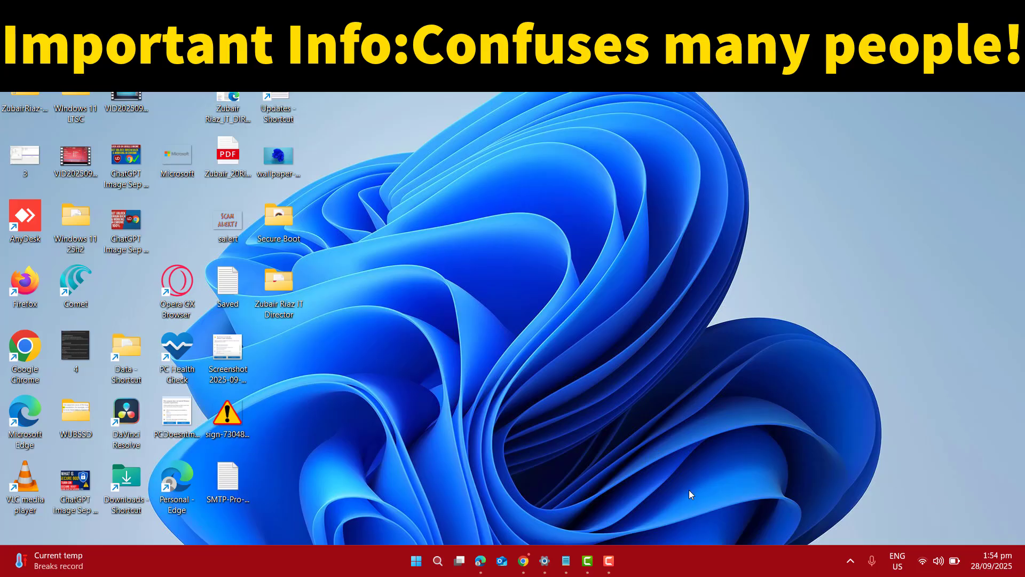
Step: Open OneDrive for Business from a 'onedrive' search, then close its sync window
click(435, 566)
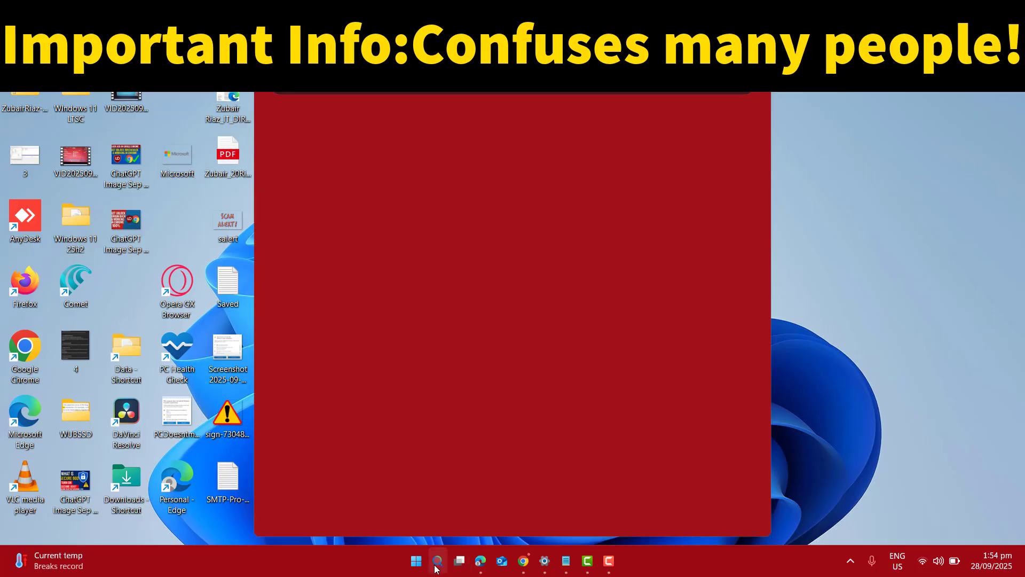
text(onedrive)
click(336, 187)
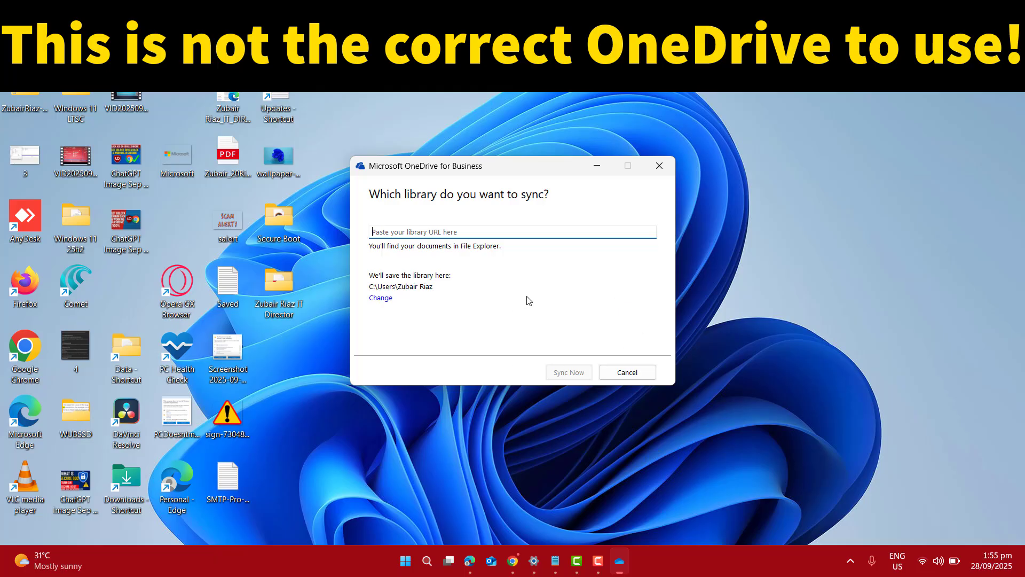
click(660, 165)
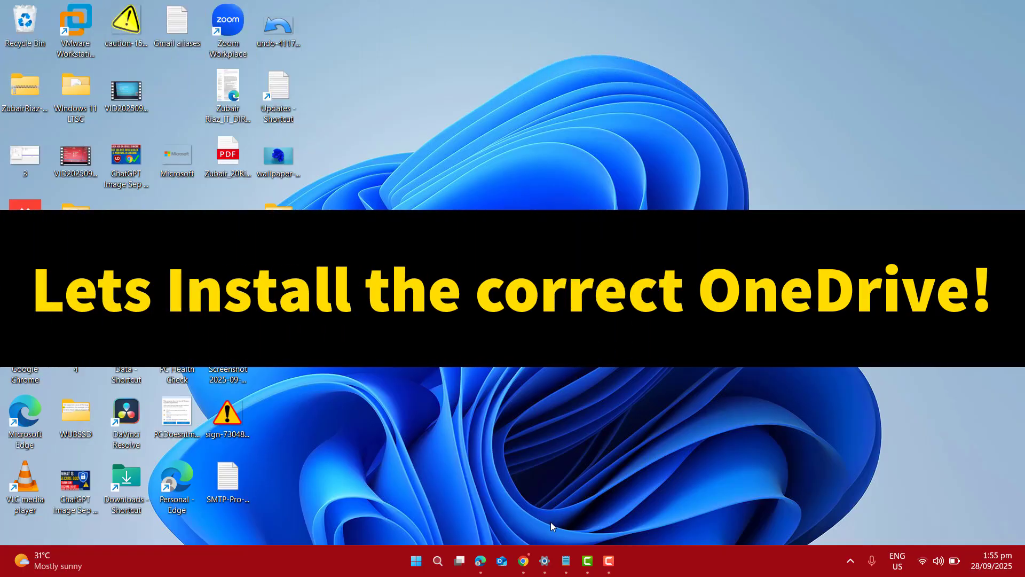
Step: Save OneDriveSetup.exe from the OneDrive download page in Edge into the Downloads folder
click(480, 561)
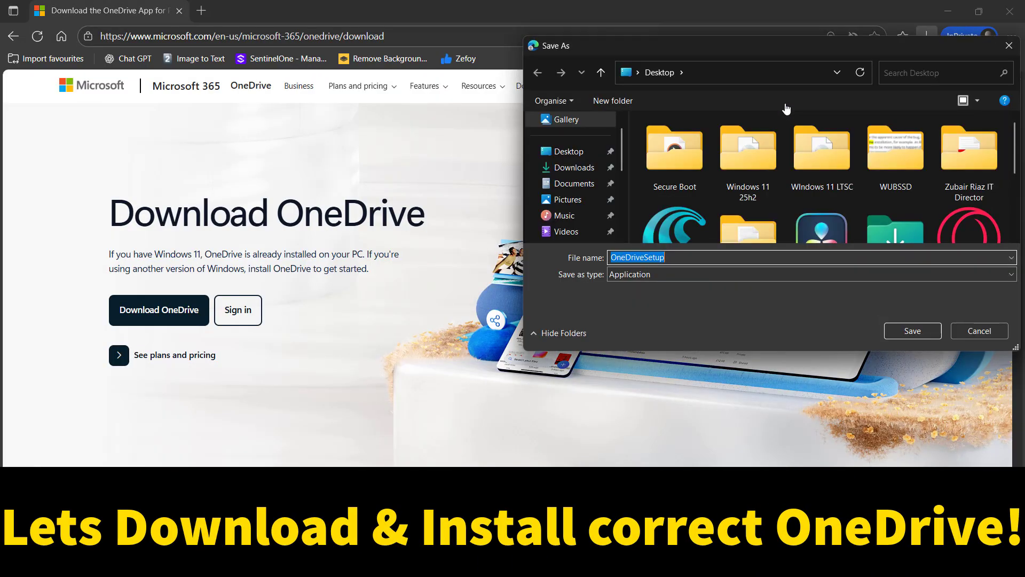
click(574, 167)
click(913, 331)
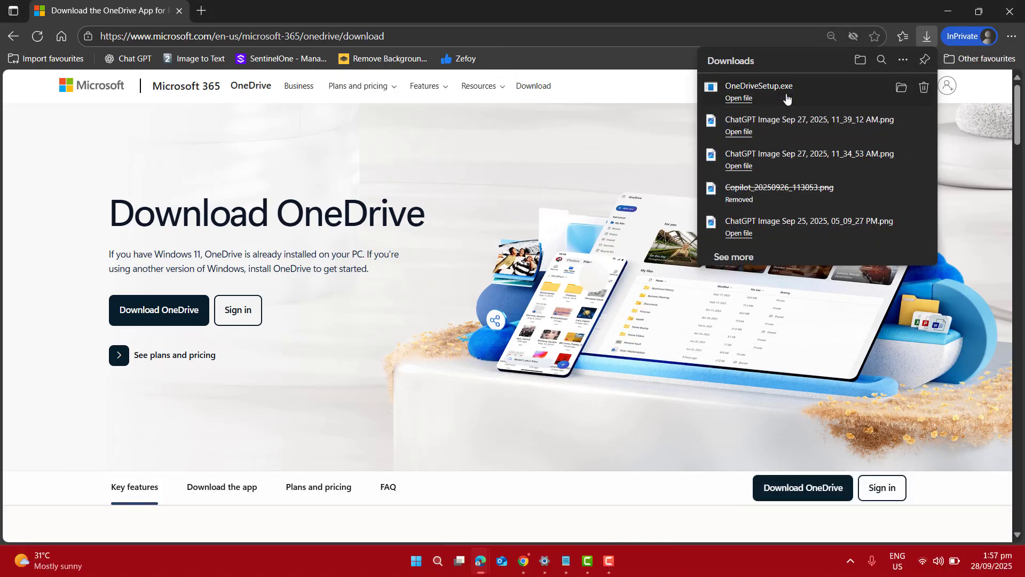
Step: Run OneDriveSetup.exe, approve the User Account Control prompt, and check OneDrive's not-connected status panel
click(744, 91)
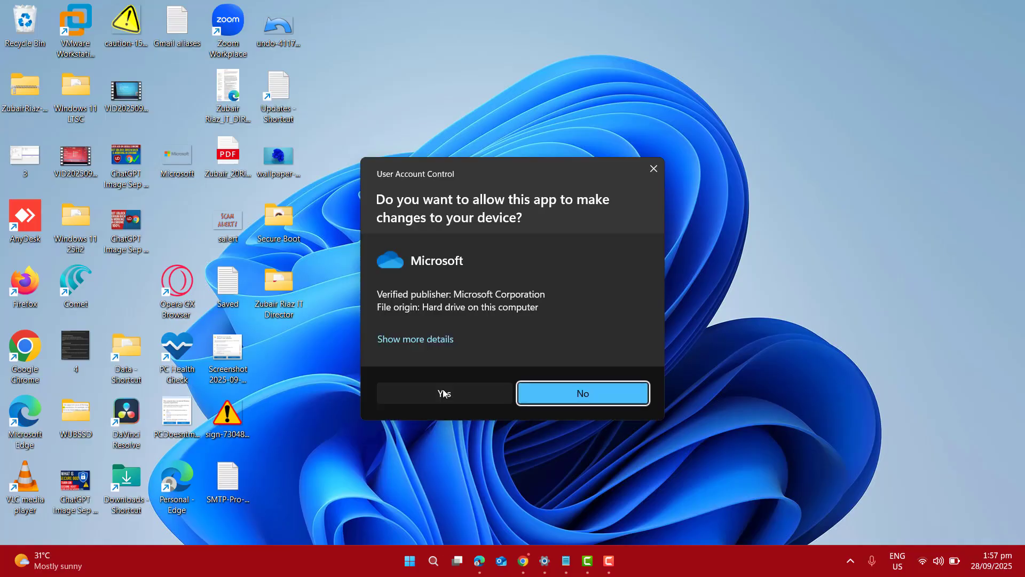
click(443, 391)
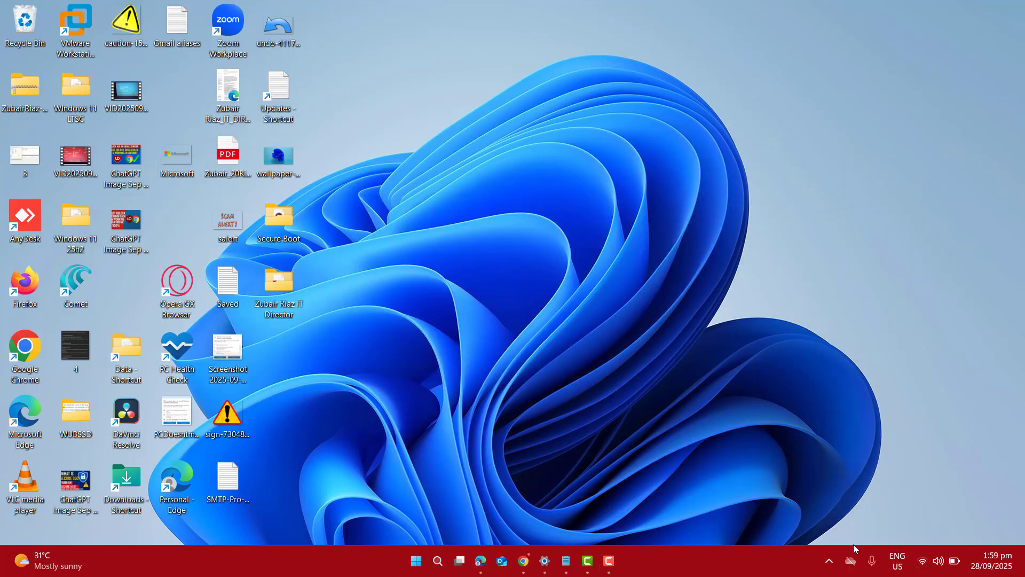
click(852, 559)
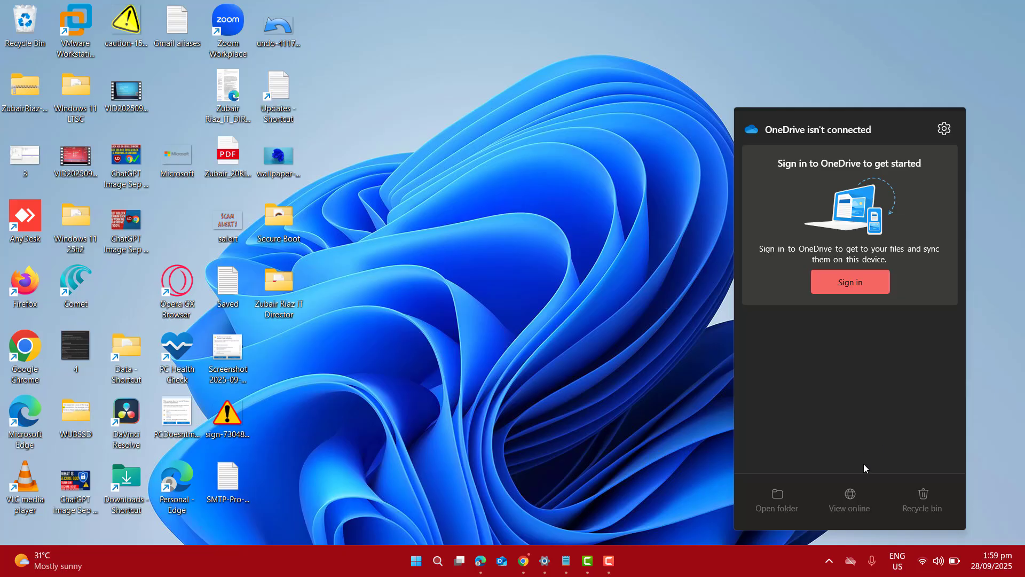
Step: Sign in with the account's e-mail, then cancel the location picker to keep the default folder
click(865, 285)
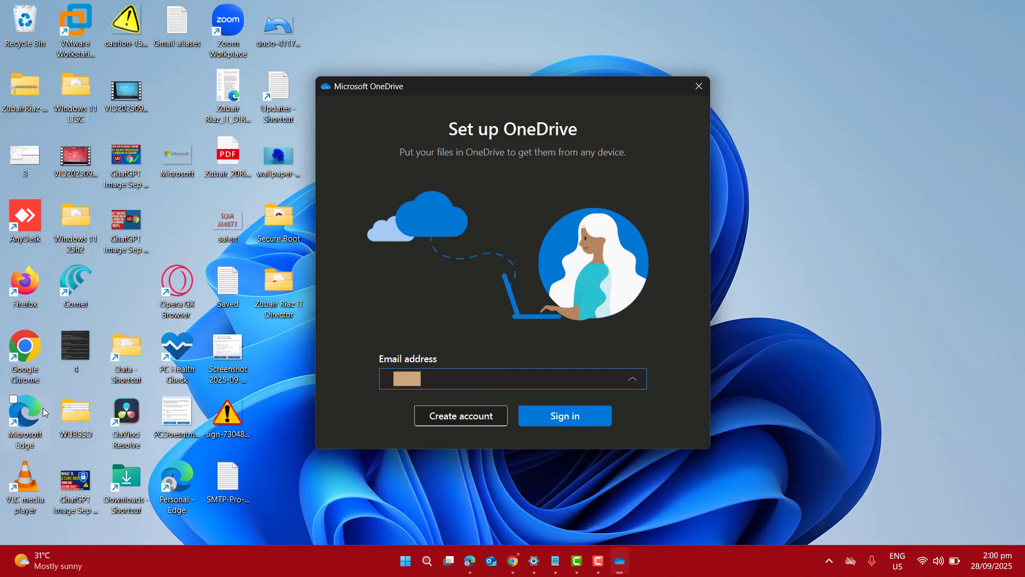
click(590, 414)
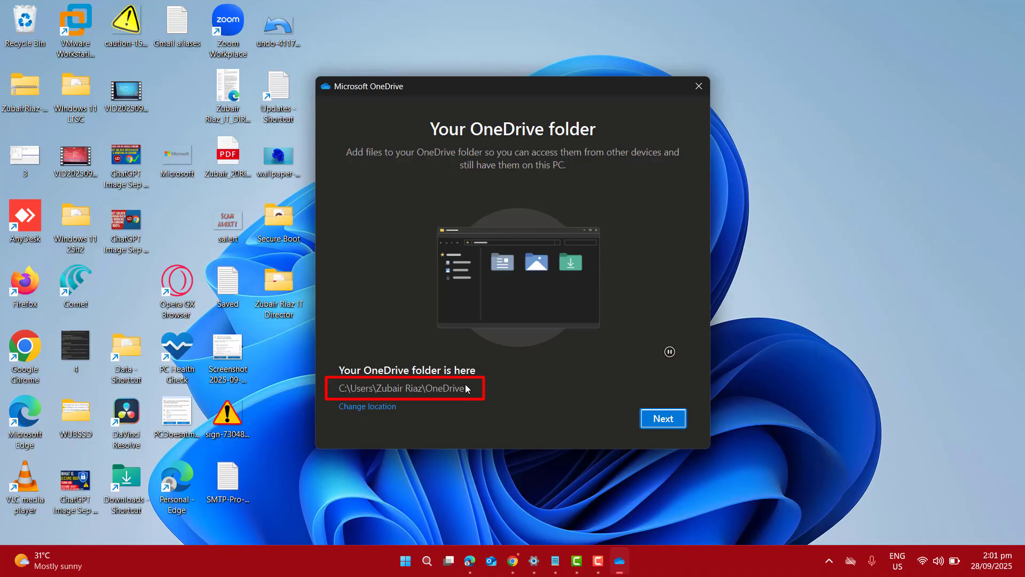
click(375, 407)
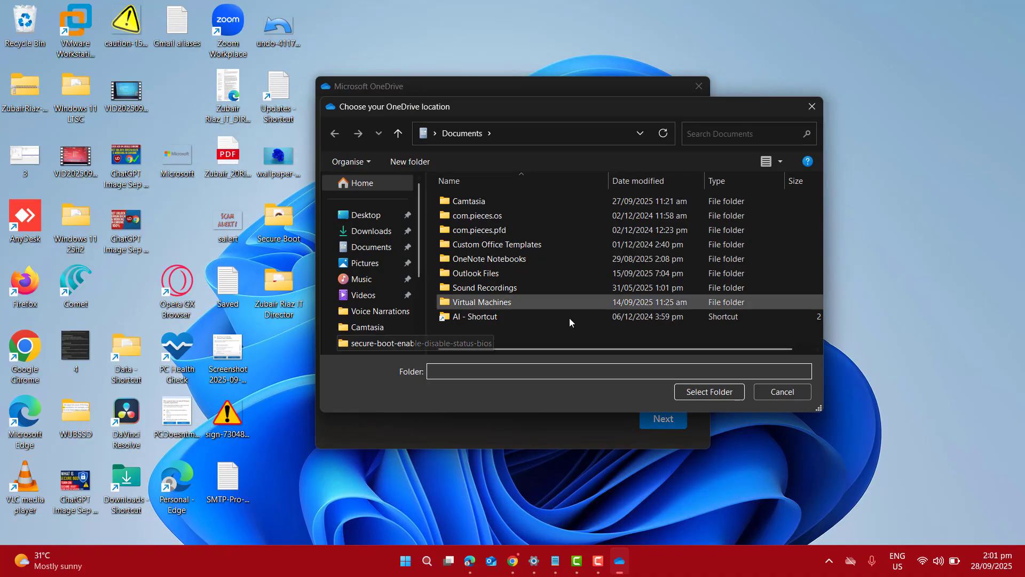
click(774, 392)
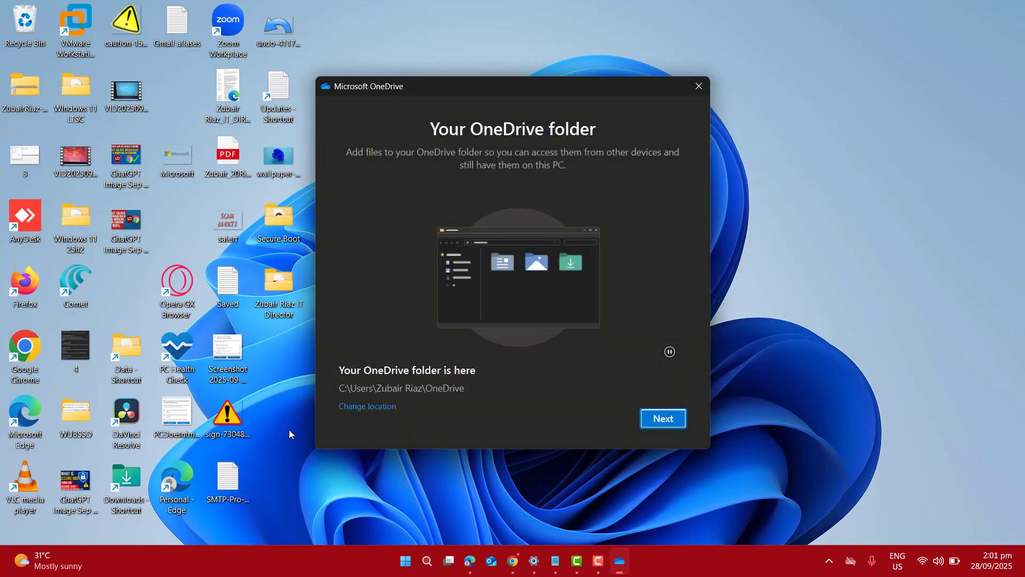
Step: Accept the folder location, untick Documents and Desktop backup, and defer folder backup
click(664, 418)
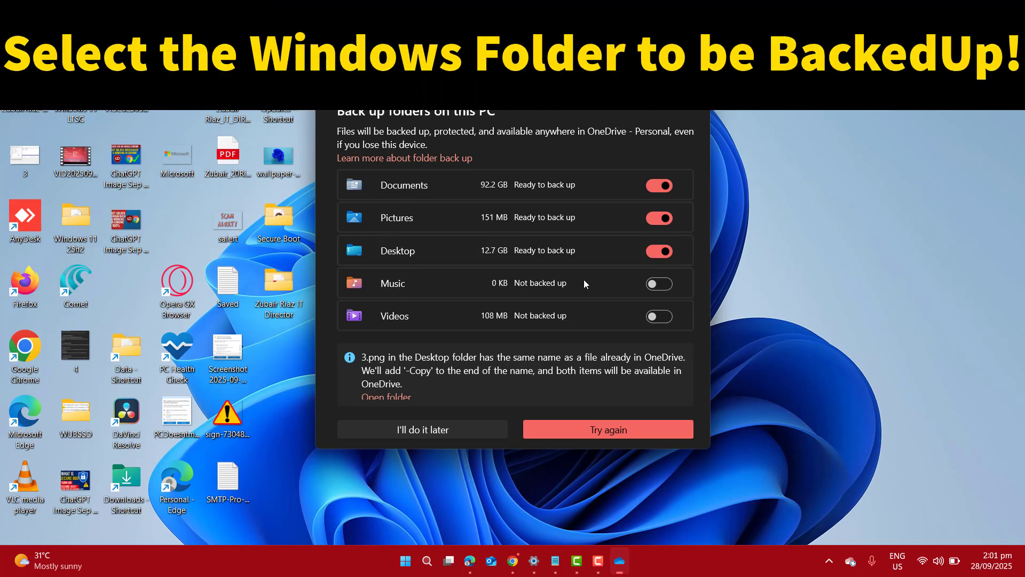
click(658, 186)
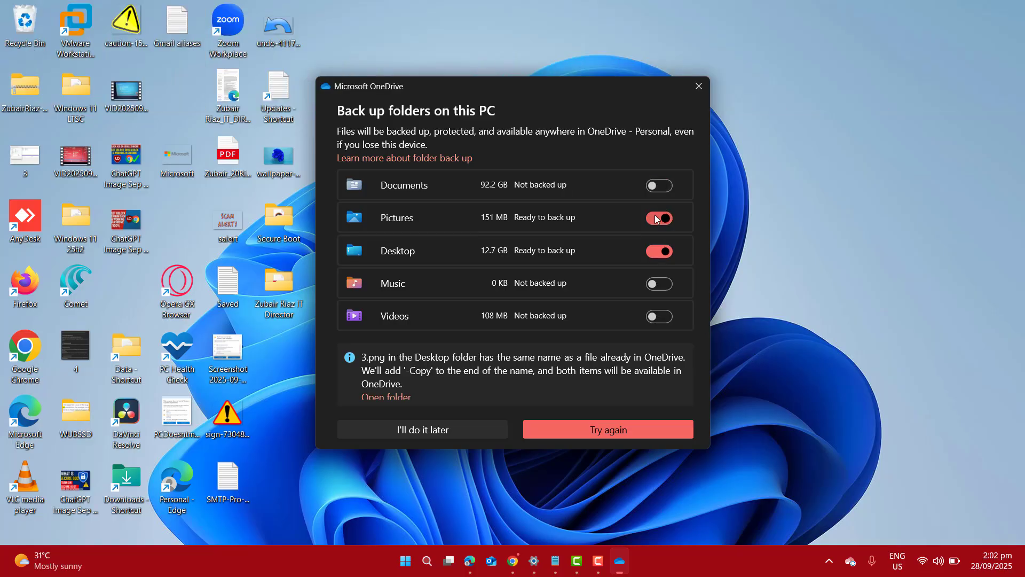
click(657, 251)
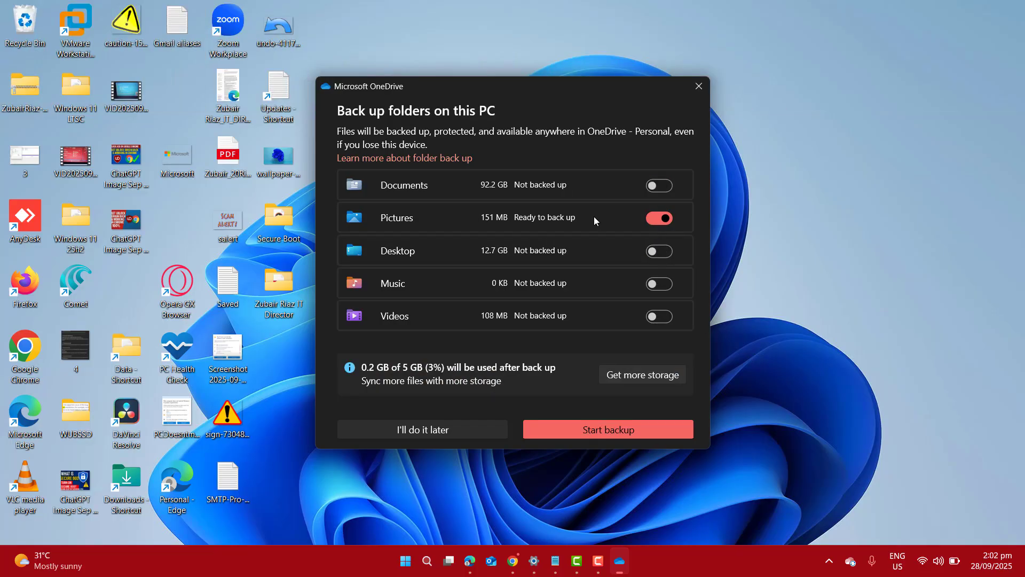
click(449, 429)
Step: Go through the sharing and Files On Demand tour pages and skip the mobile app
click(681, 421)
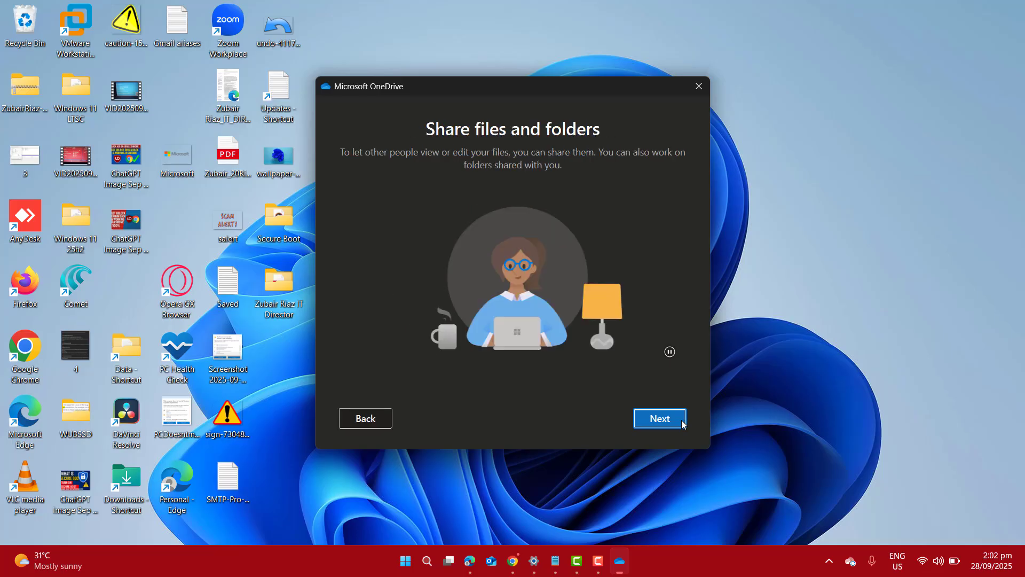
click(682, 423)
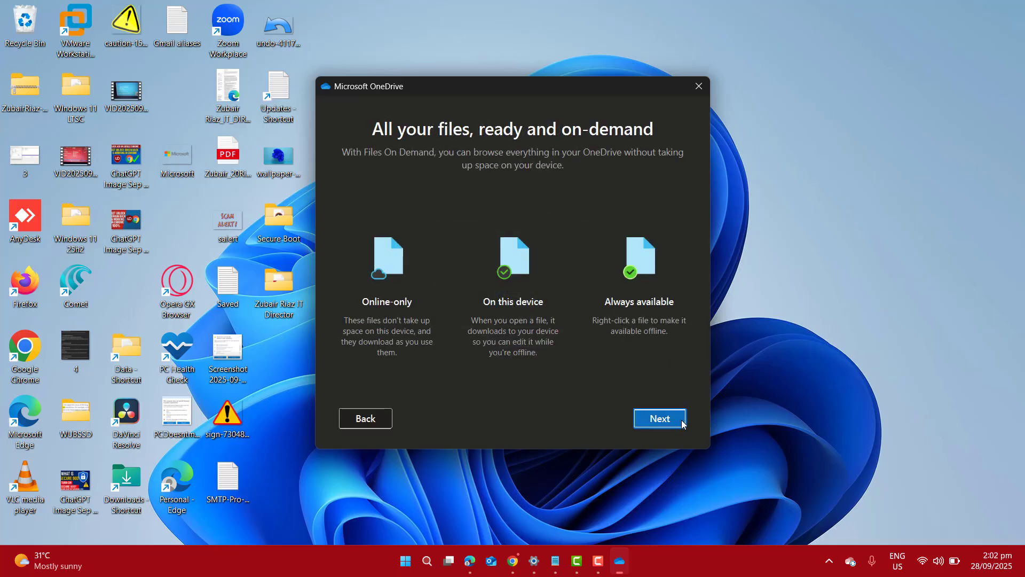
click(681, 419)
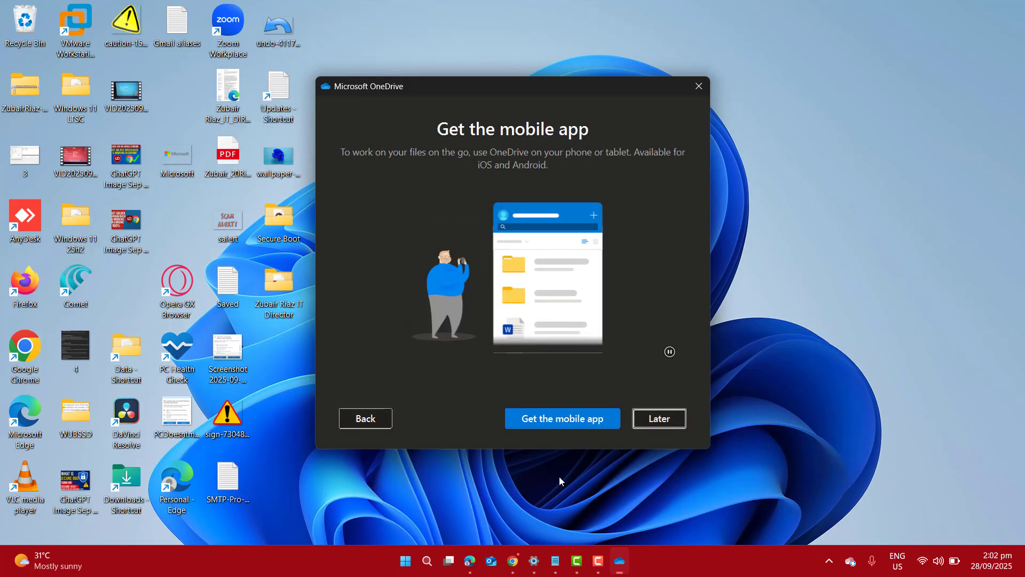
click(674, 421)
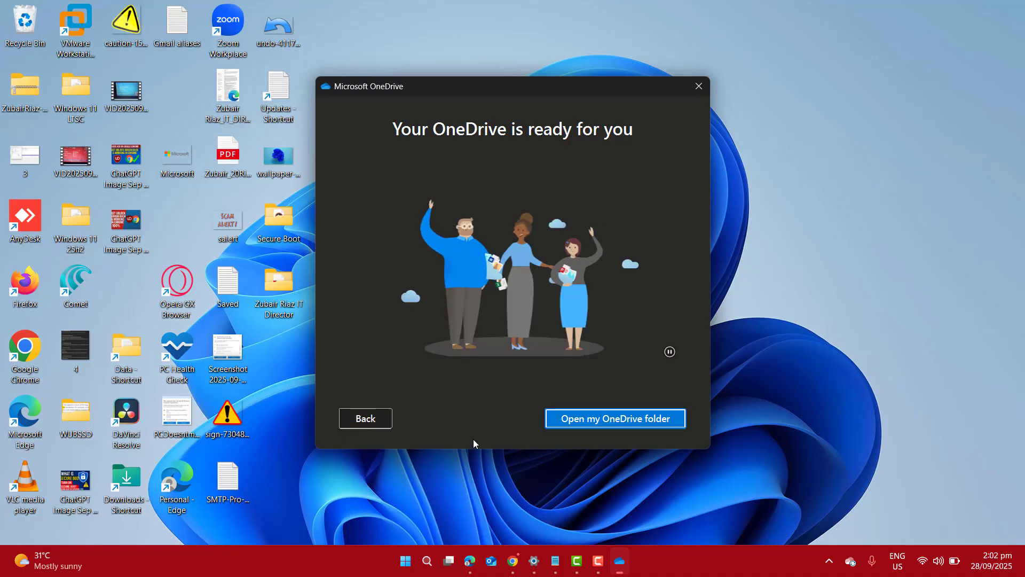
Step: Open the OneDrive folder and select the personal OneDrive entry to list its 16 items
click(603, 422)
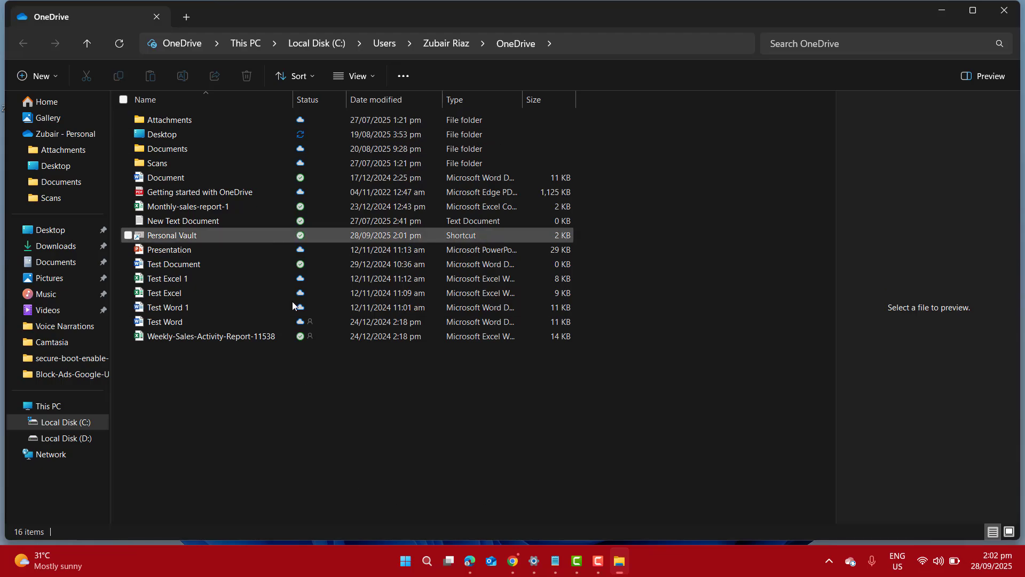
click(66, 134)
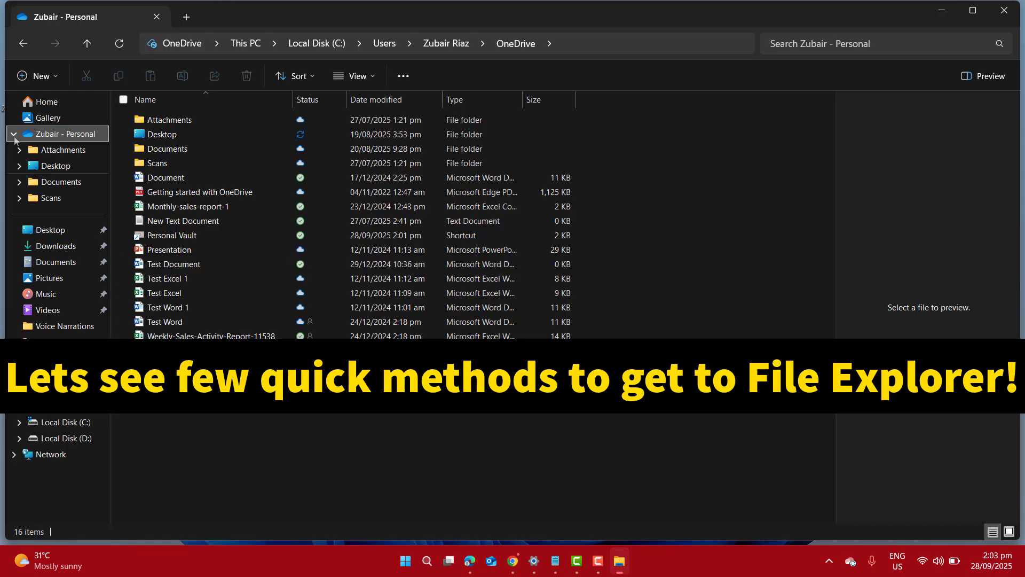
Step: Relaunch File Explorer, select OneDrive, then reopen the folder from the tray panel's Open folder
click(438, 561)
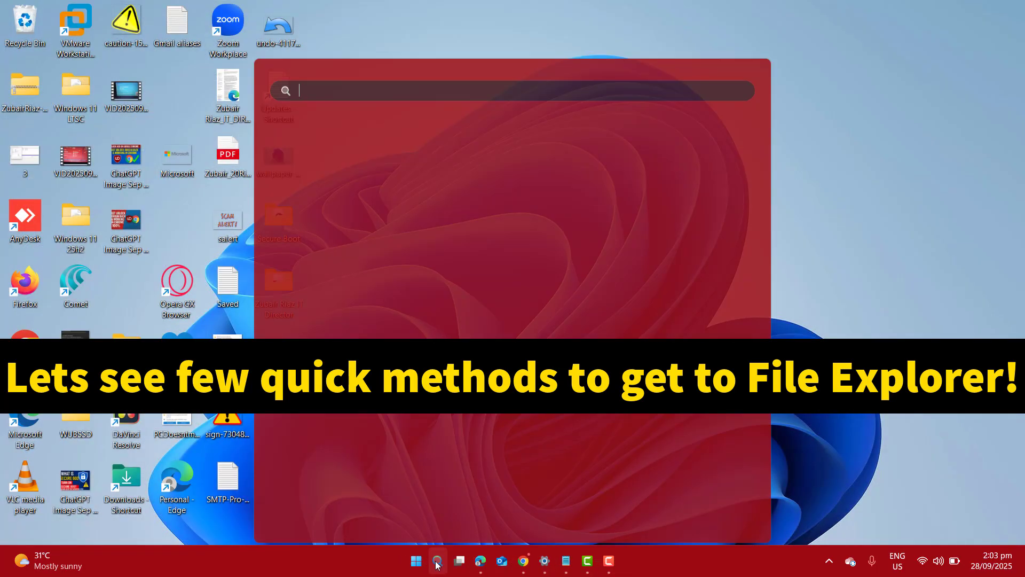
text(file explorer)
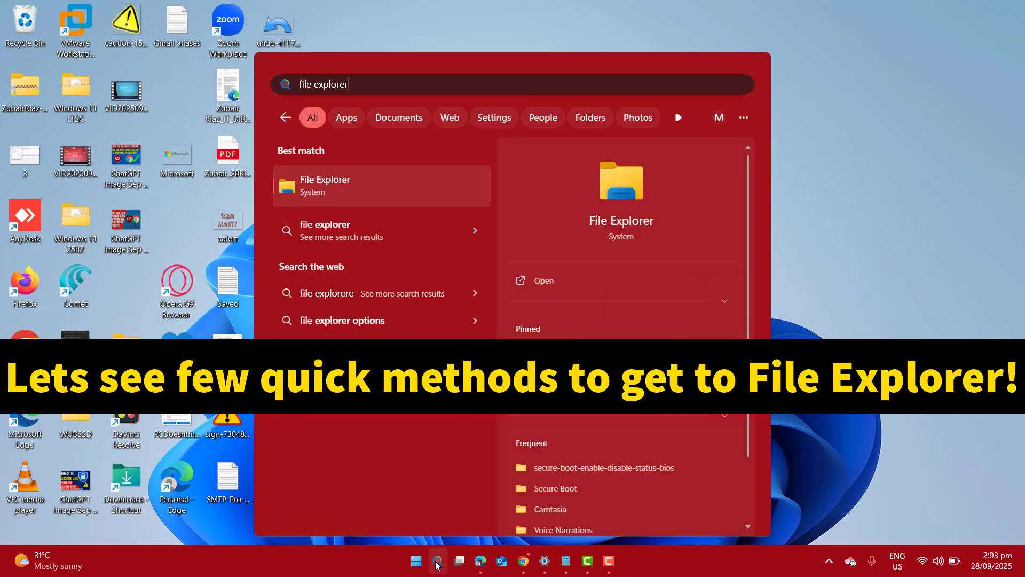
click(343, 201)
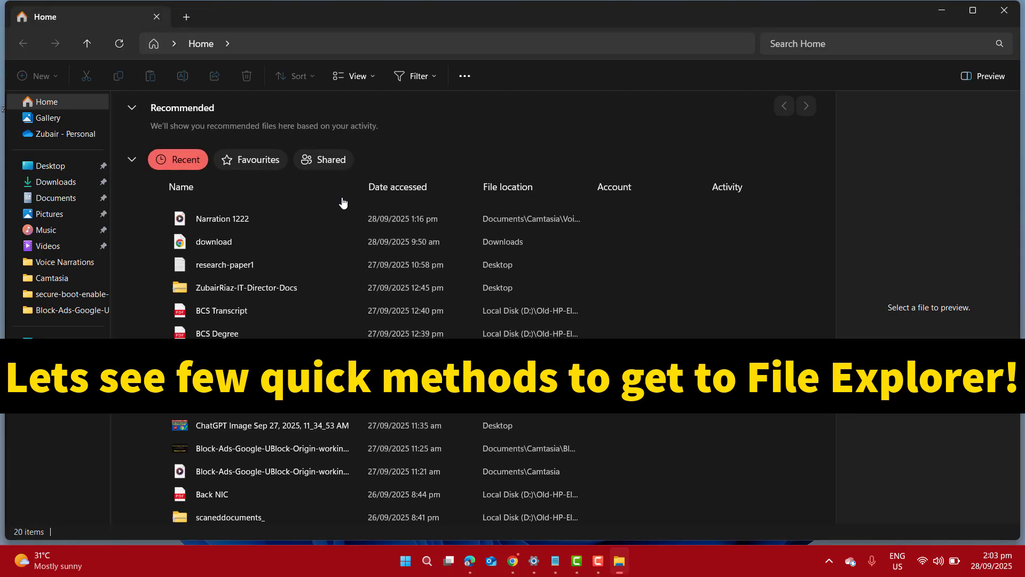
click(73, 140)
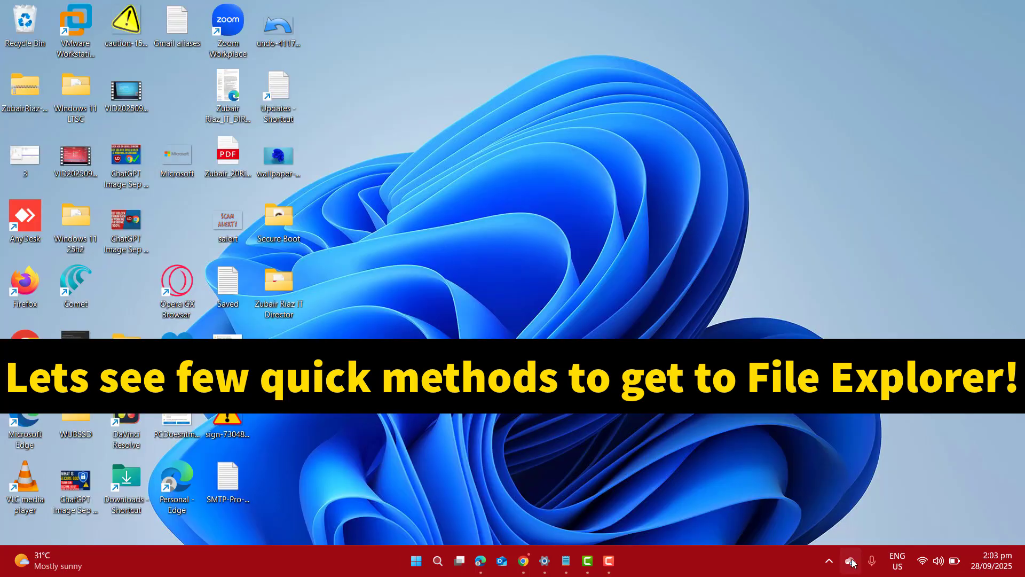
click(851, 561)
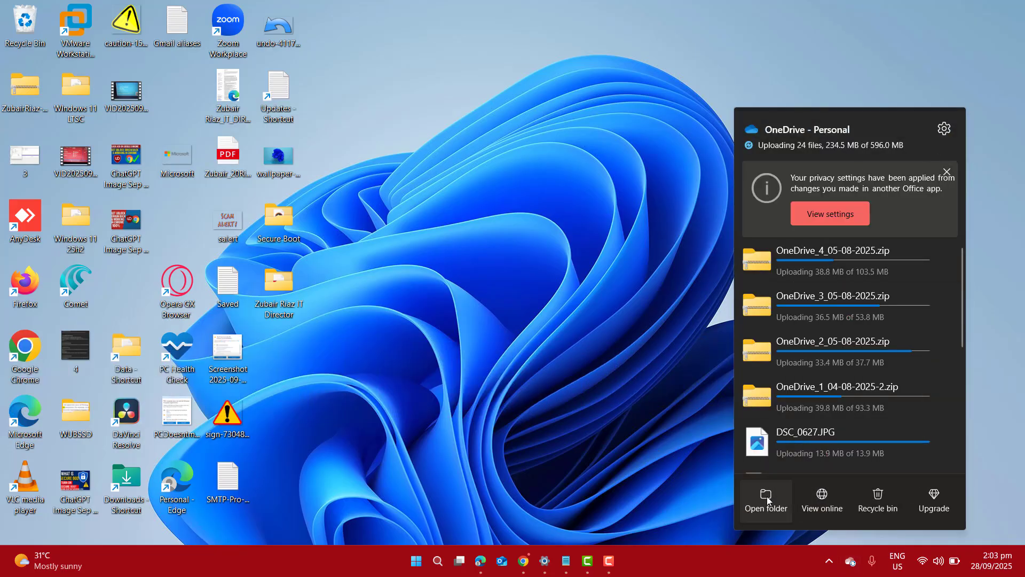
click(767, 495)
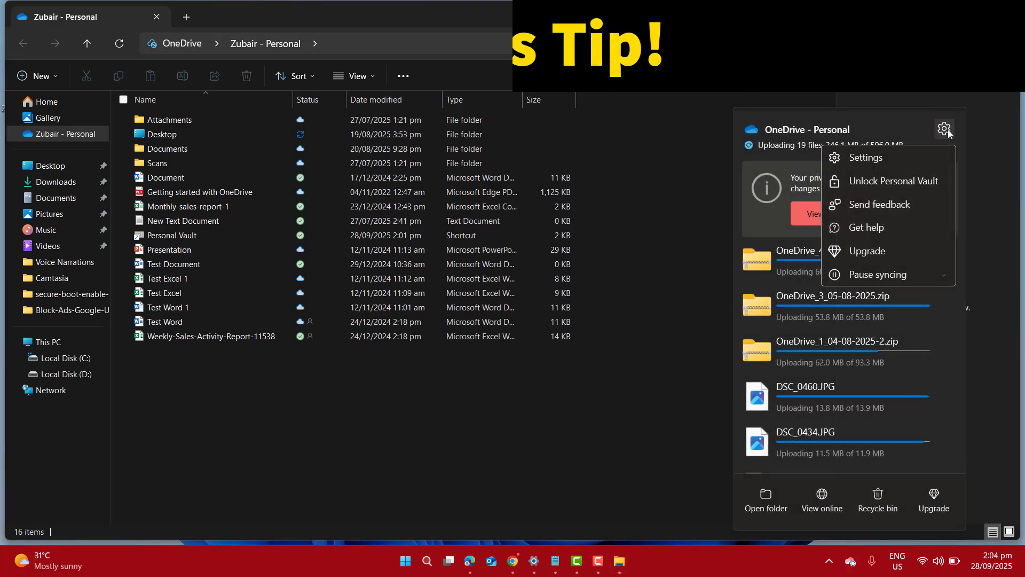
Step: Open OneDrive Settings from the flyout's gear menu and view the Account page
click(945, 129)
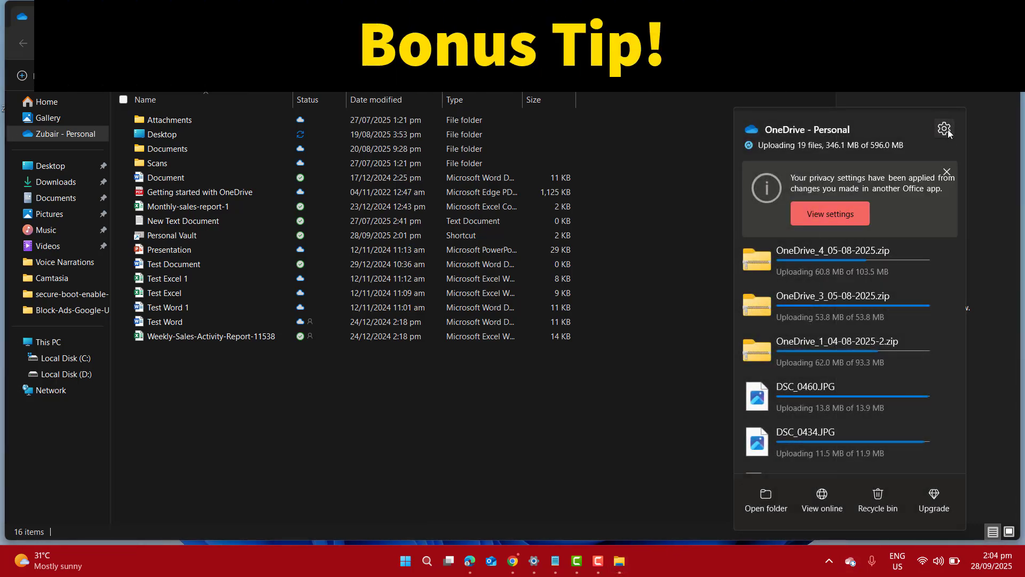
click(948, 129)
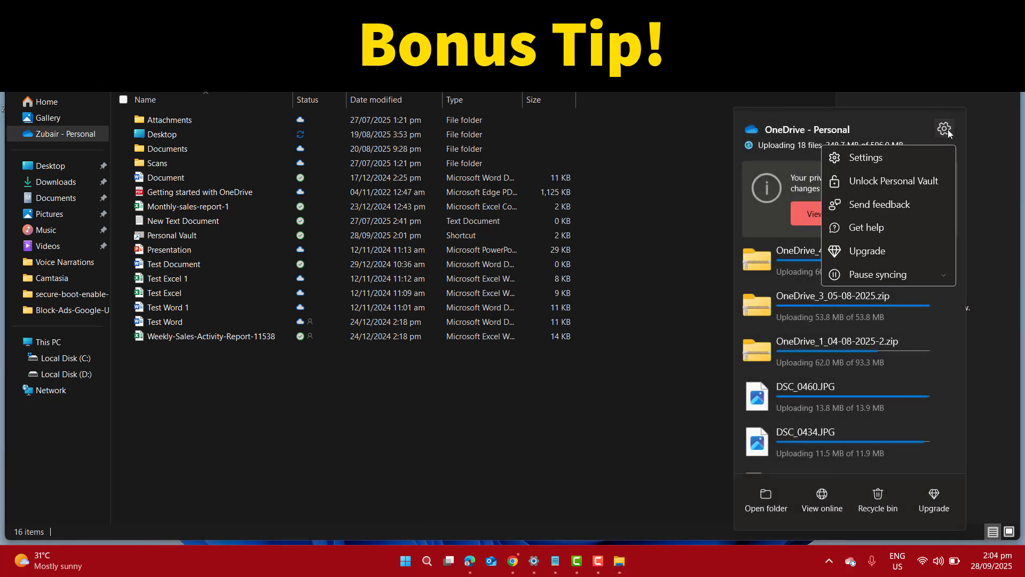
click(864, 156)
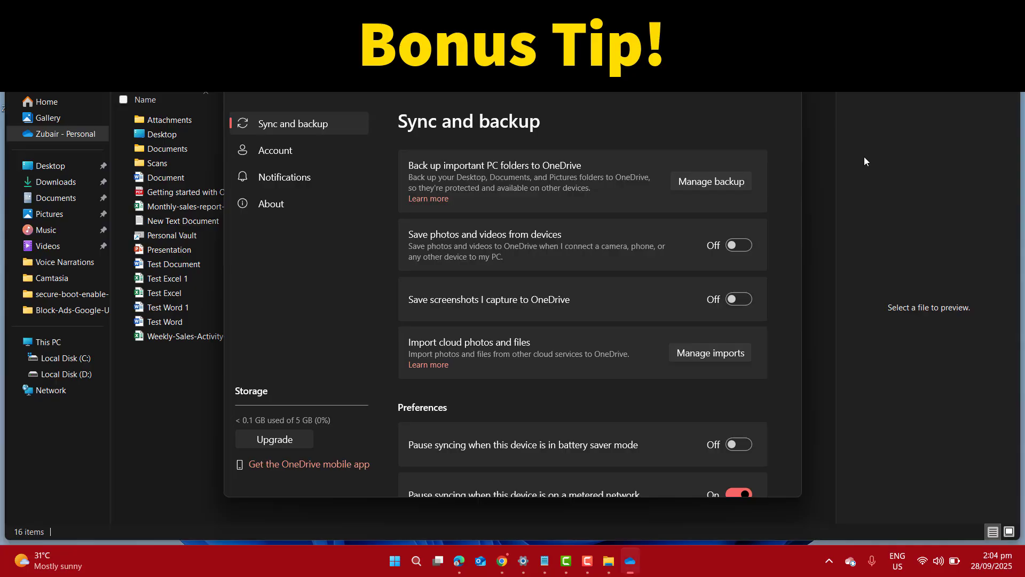
click(258, 157)
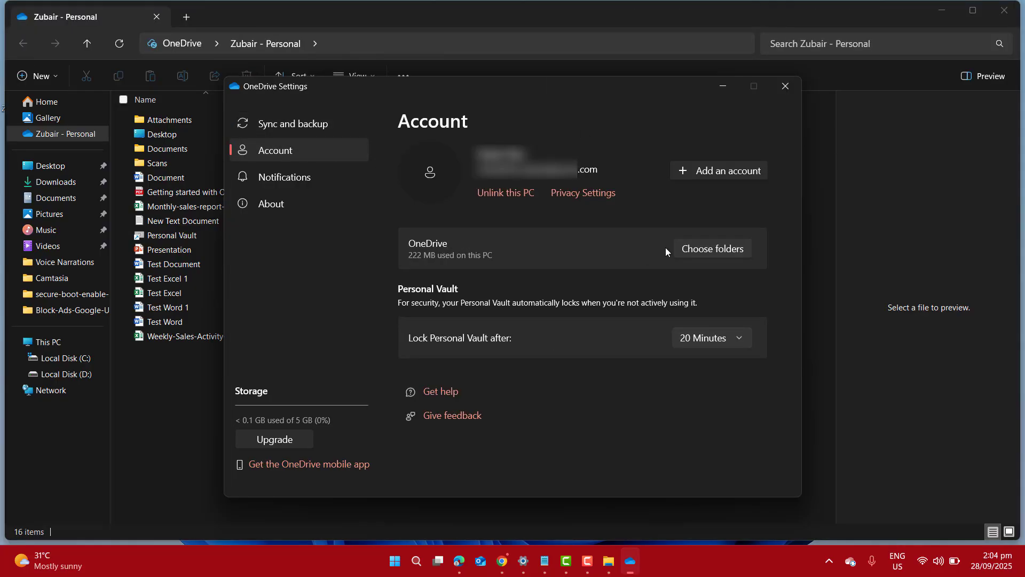
Step: Start Add an account, enter a test value, cancel, and return to the OneDrive folder in Explorer
click(724, 171)
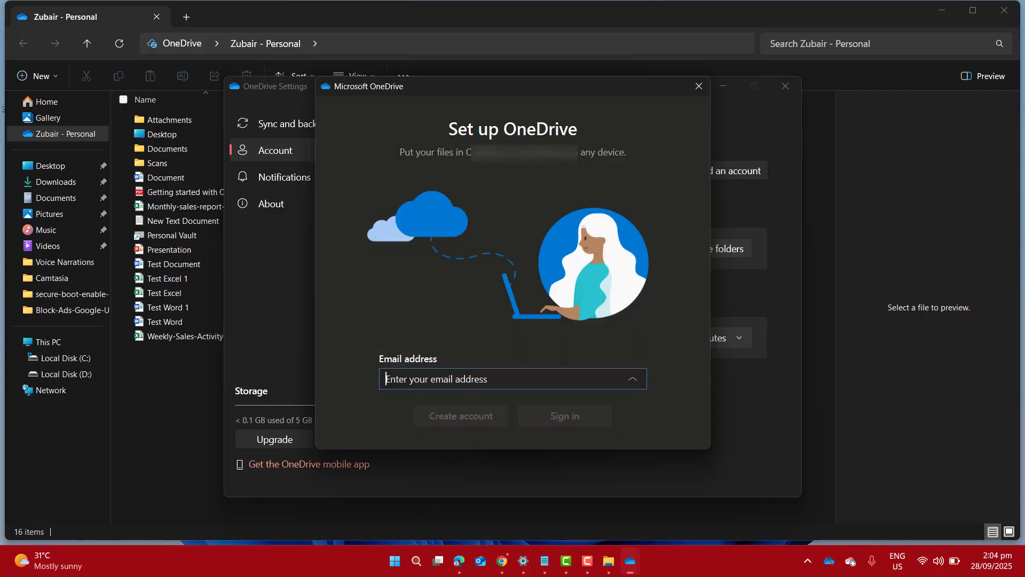
text(kdmfsldmfslkdfm)
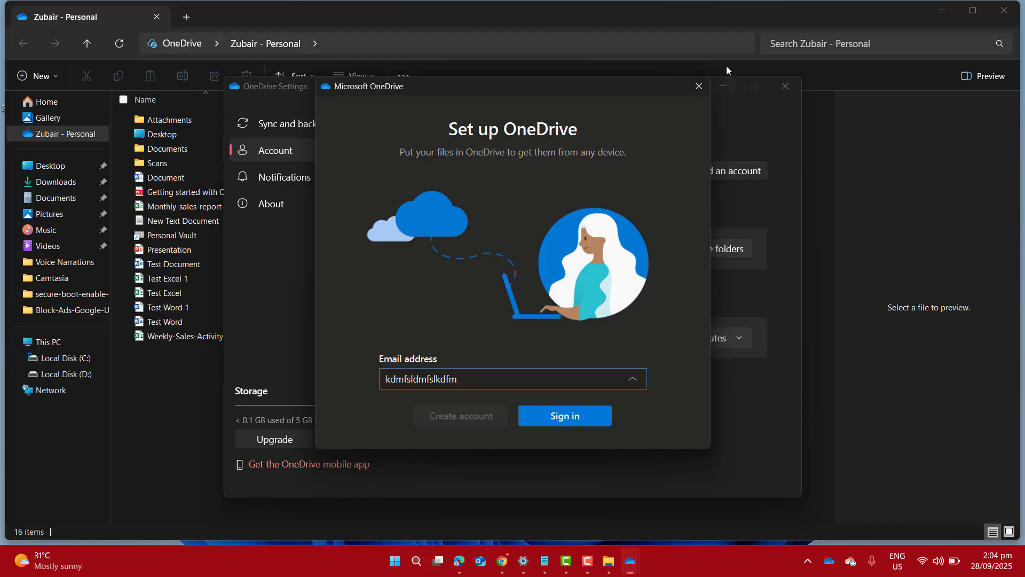
click(698, 86)
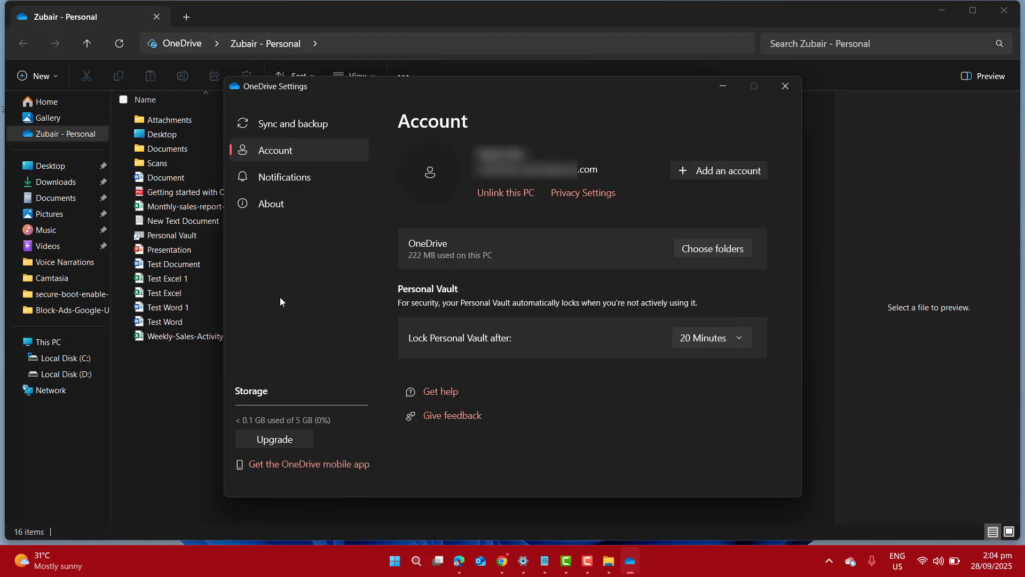
click(192, 367)
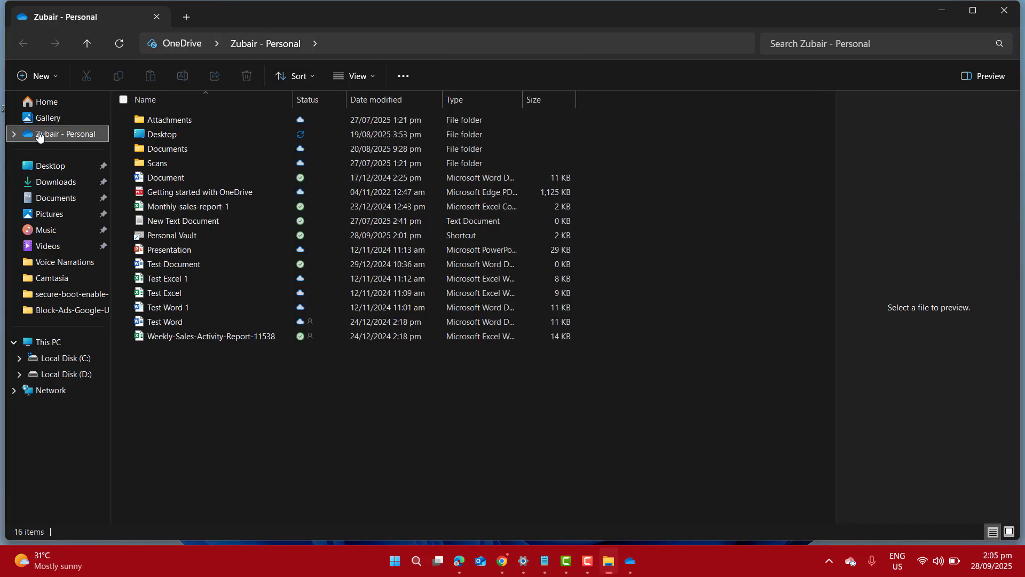